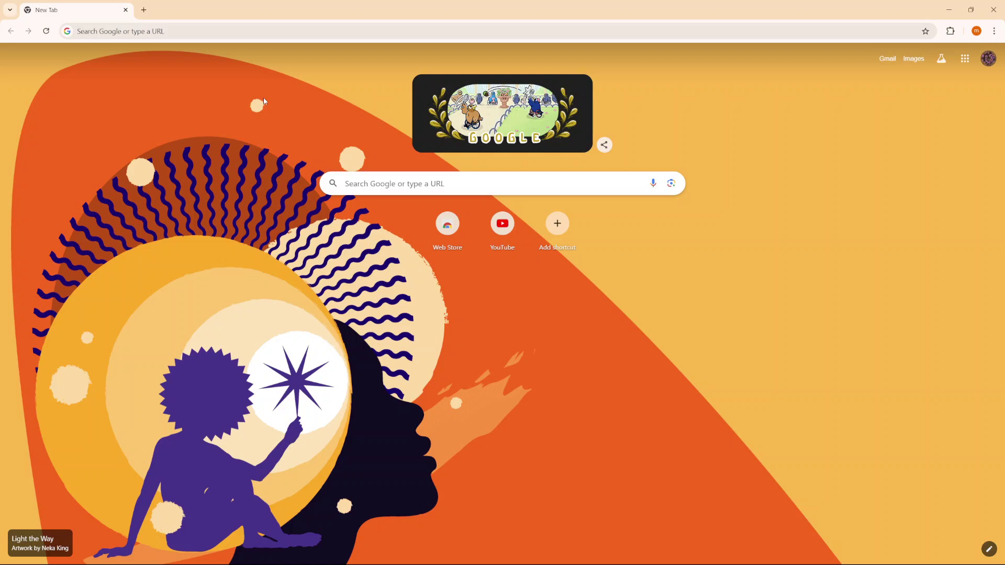
Search Google for "webpro education" from the address bar.
{"action": "left_click", "coordinate": [307, 35]}
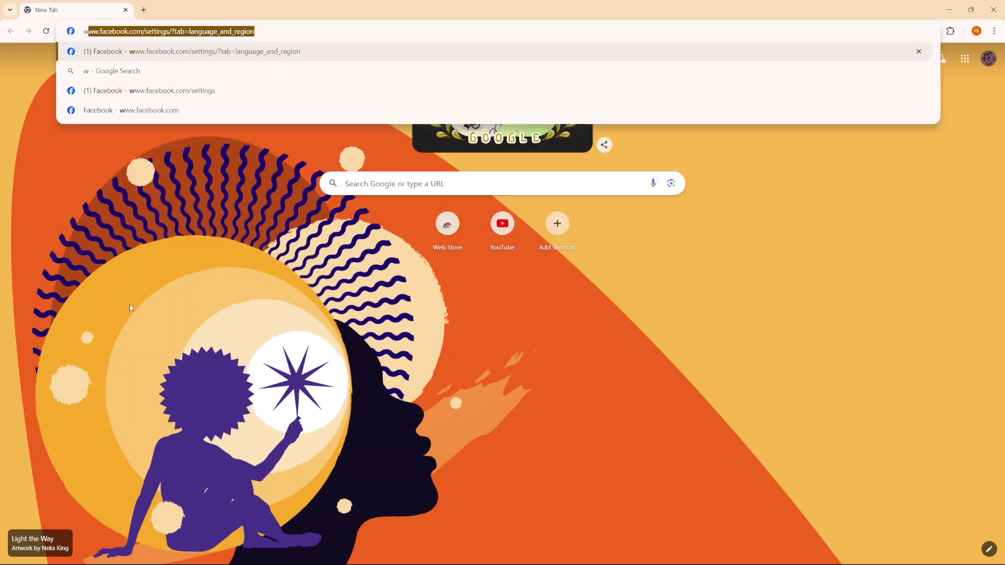
{"action": "type", "text": "webpr"}
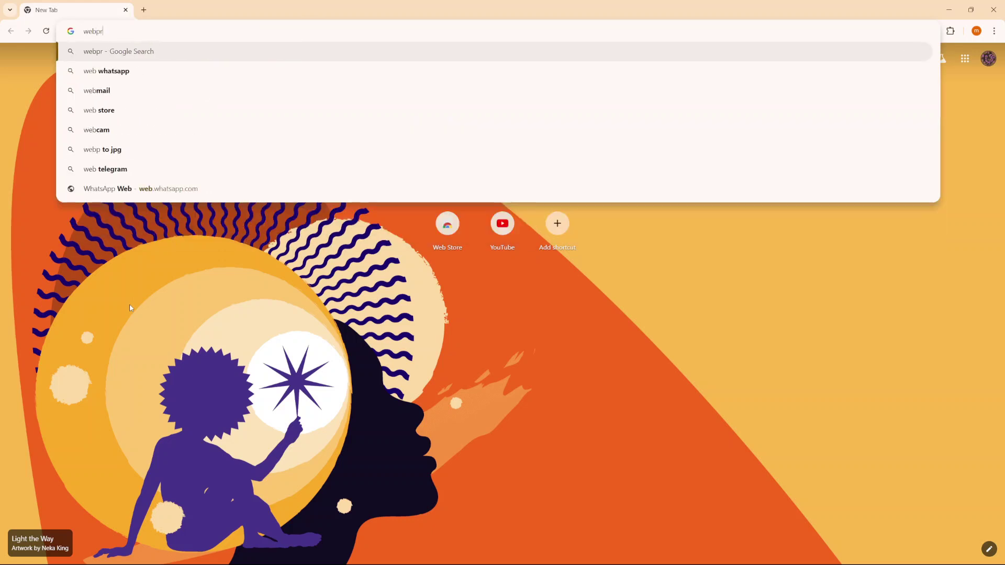
{"action": "type", "text": "o"}
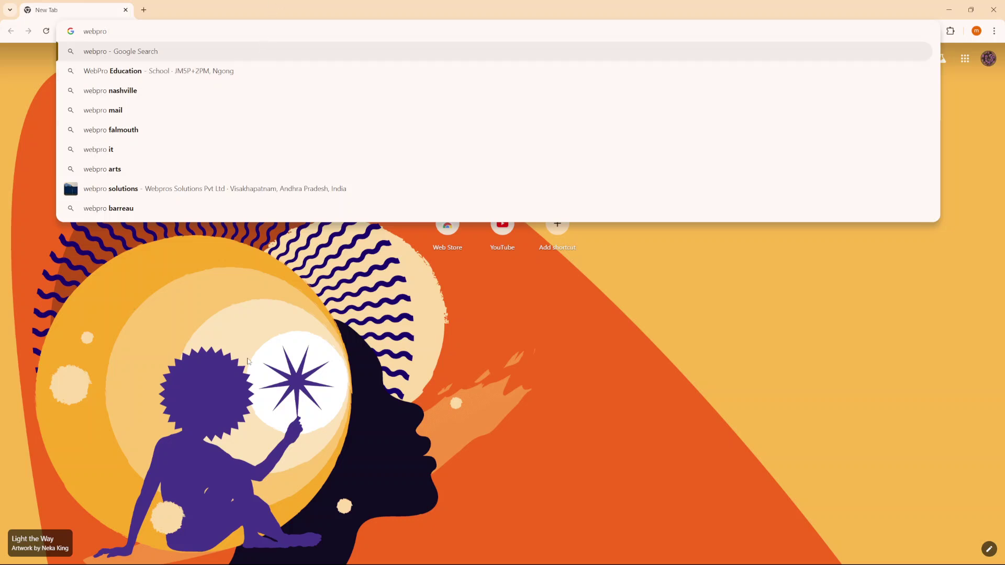
{"action": "left_click", "coordinate": [242, 321]}
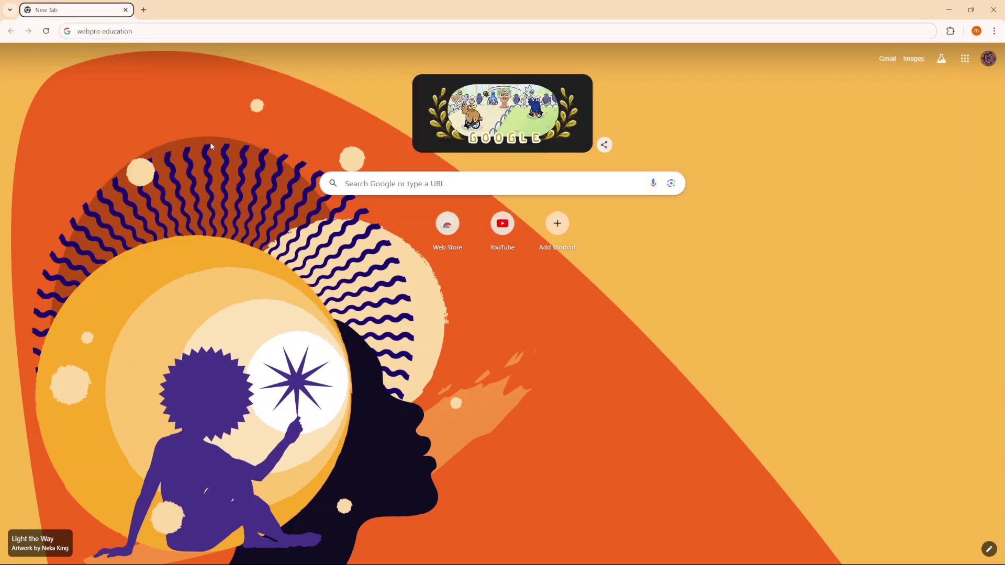
{"action": "left_click", "coordinate": [350, 33]}
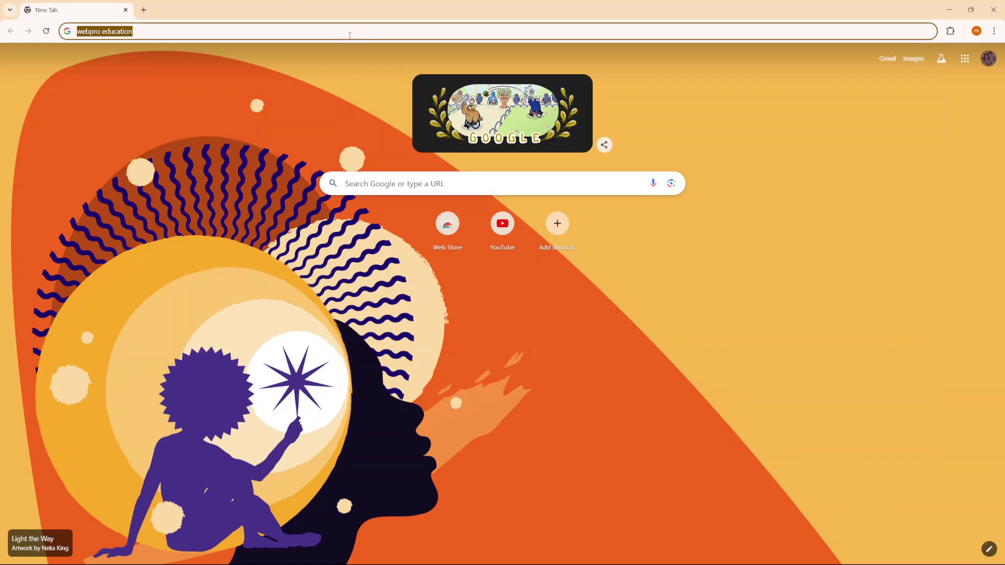
{"action": "key", "text": "Return"}
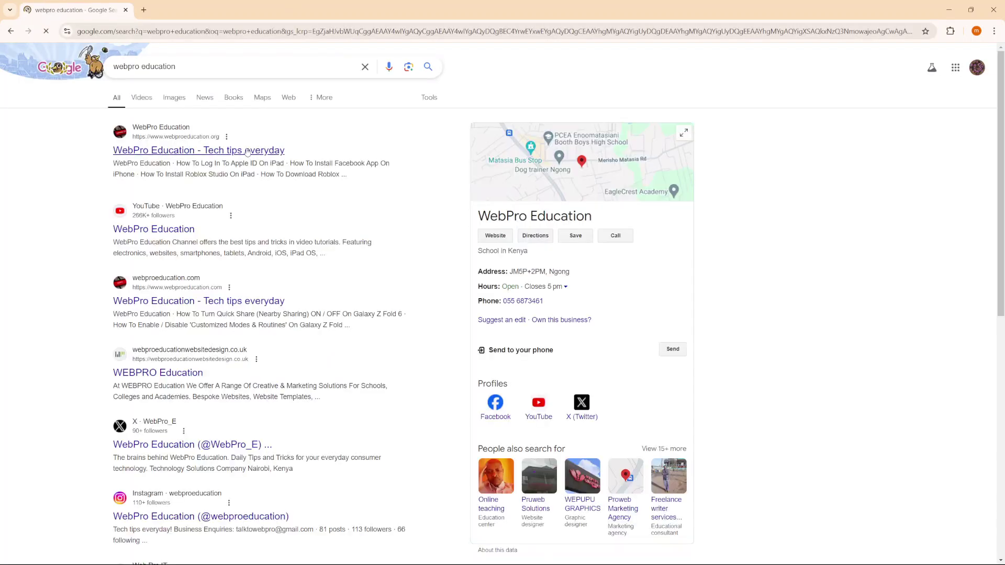
Open the "WebPro Education - Tech tips everyday" result to load webproeducation.org.
{"action": "left_click", "coordinate": [247, 150]}
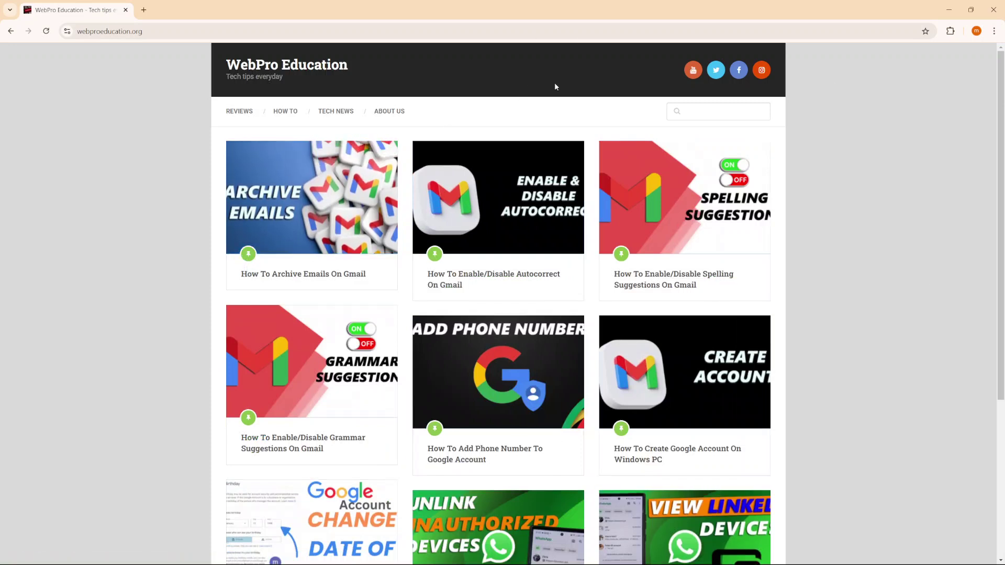
{"action": "left_click", "coordinate": [995, 32]}
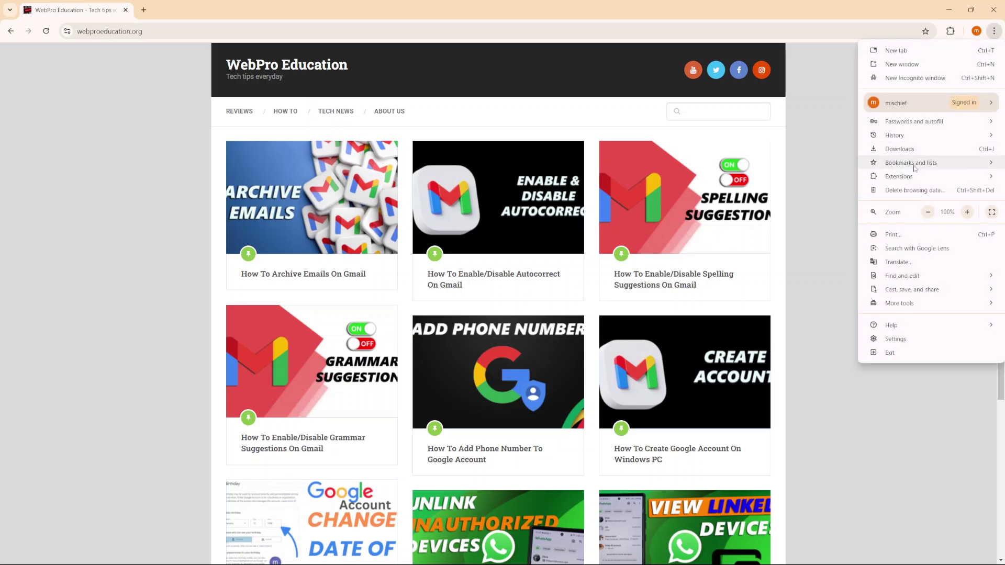
{"action": "mouse_move", "coordinate": [912, 163]}
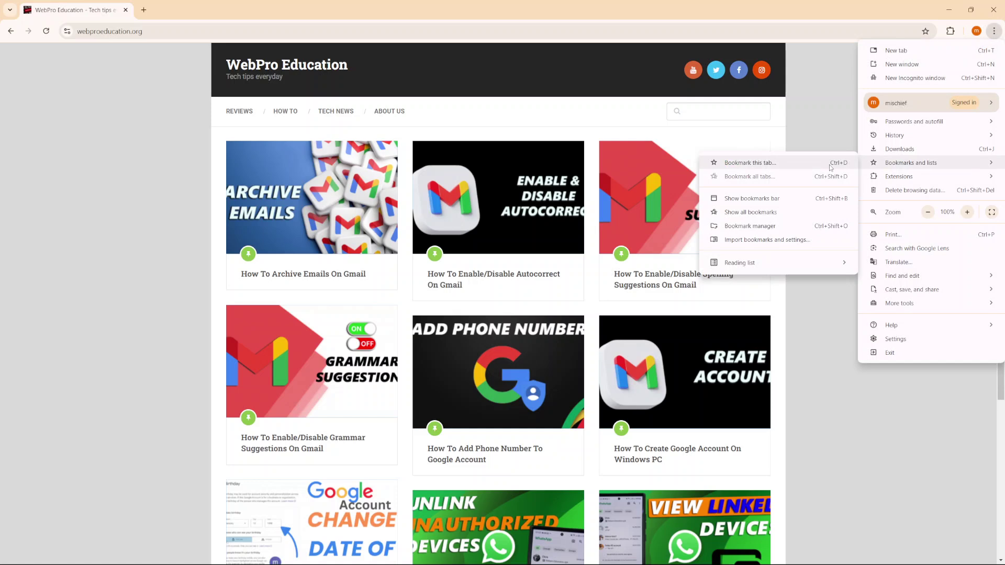
{"action": "left_click", "coordinate": [817, 112]}
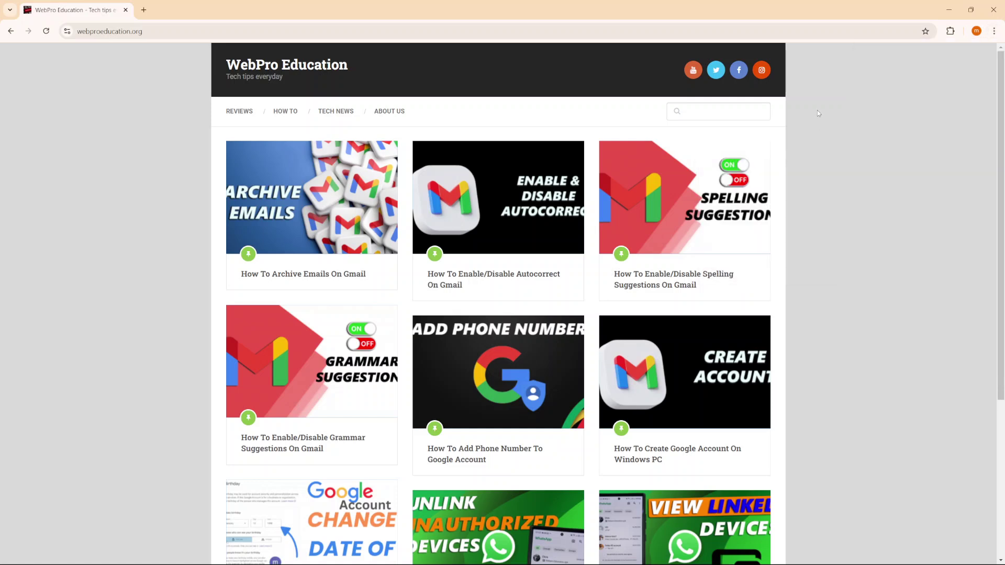
Bookmark the WebPro Education homepage into the Bookmarks bar folder.
{"action": "key", "text": "ctrl+d"}
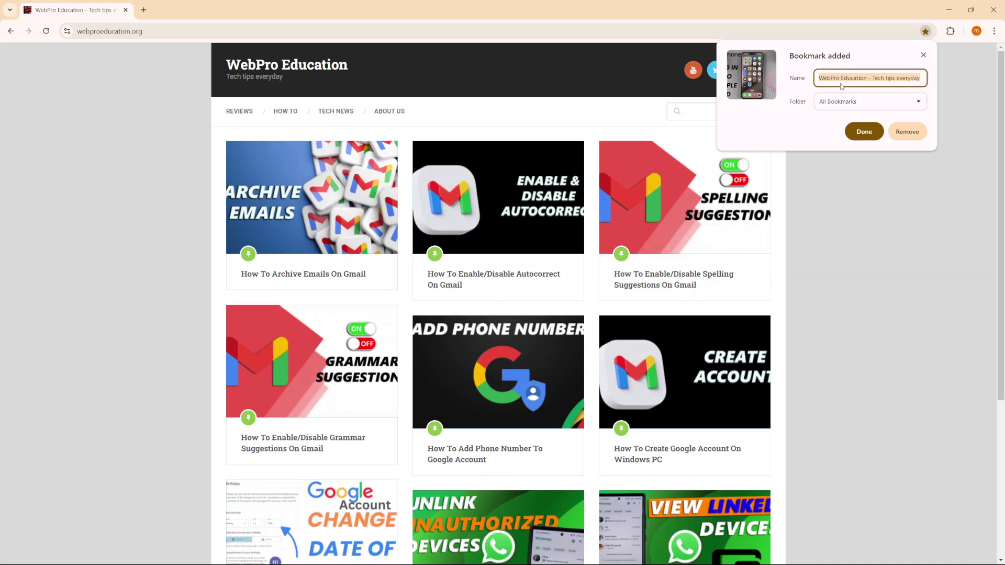
{"action": "left_click", "coordinate": [857, 110]}
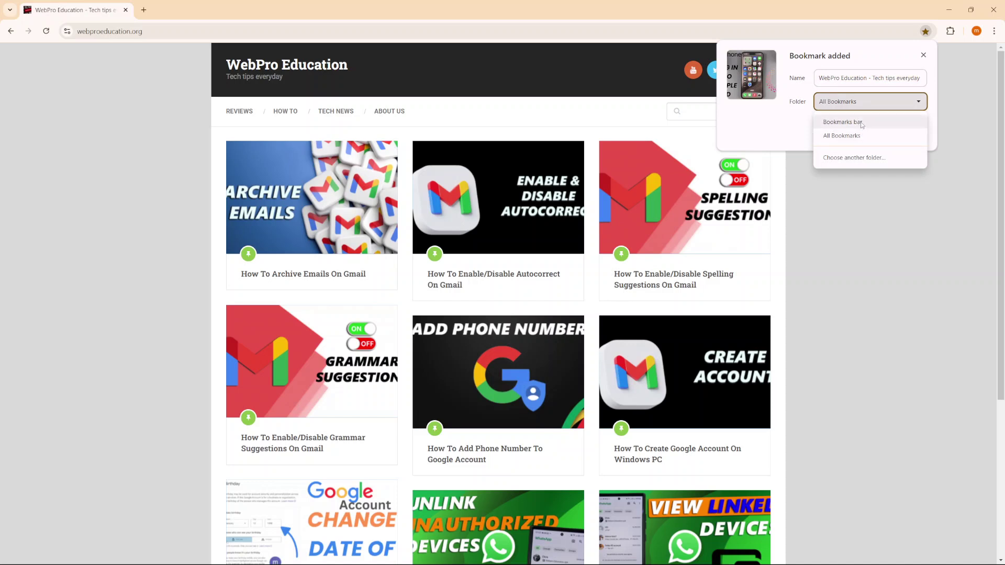
{"action": "left_click", "coordinate": [862, 123]}
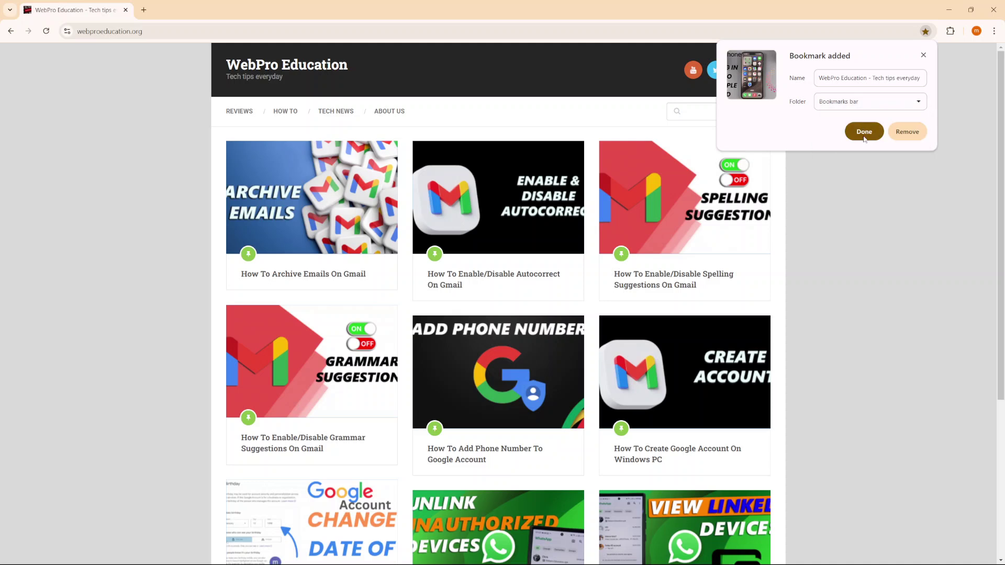
{"action": "left_click", "coordinate": [864, 132]}
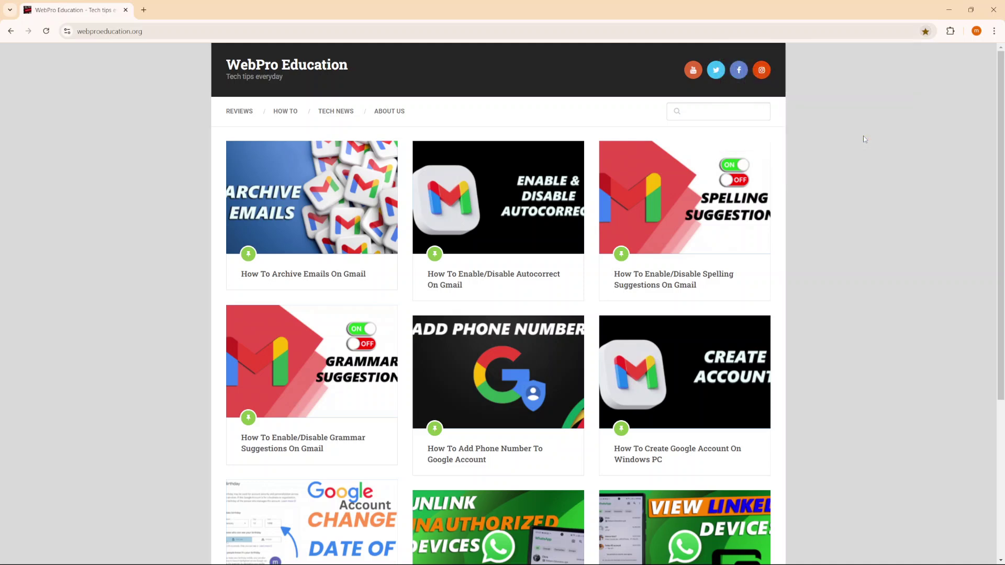
Open WebPro Education from the bookmarks bar on a new tab, then open another new tab.
{"action": "left_click", "coordinate": [143, 10]}
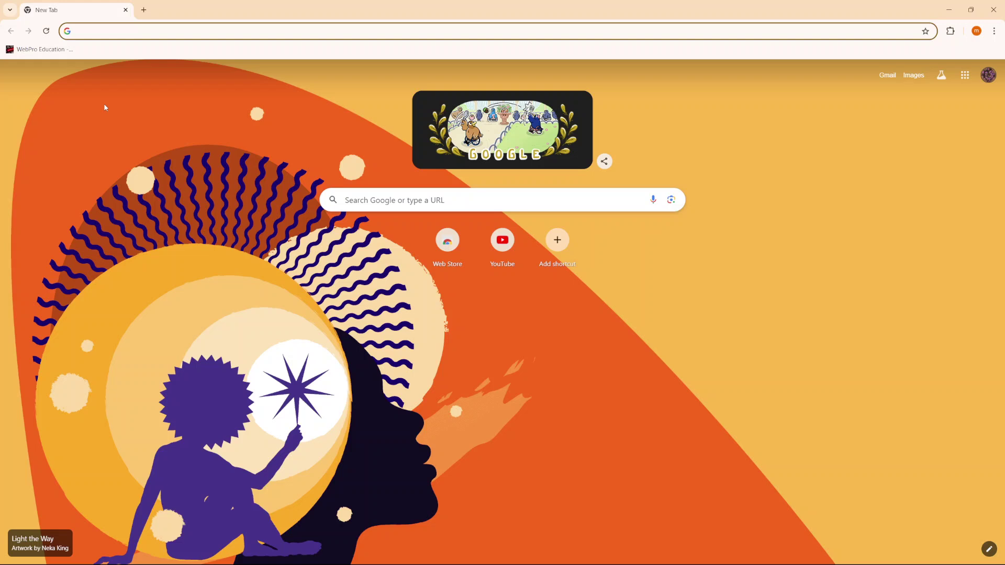
{"action": "left_click", "coordinate": [39, 50]}
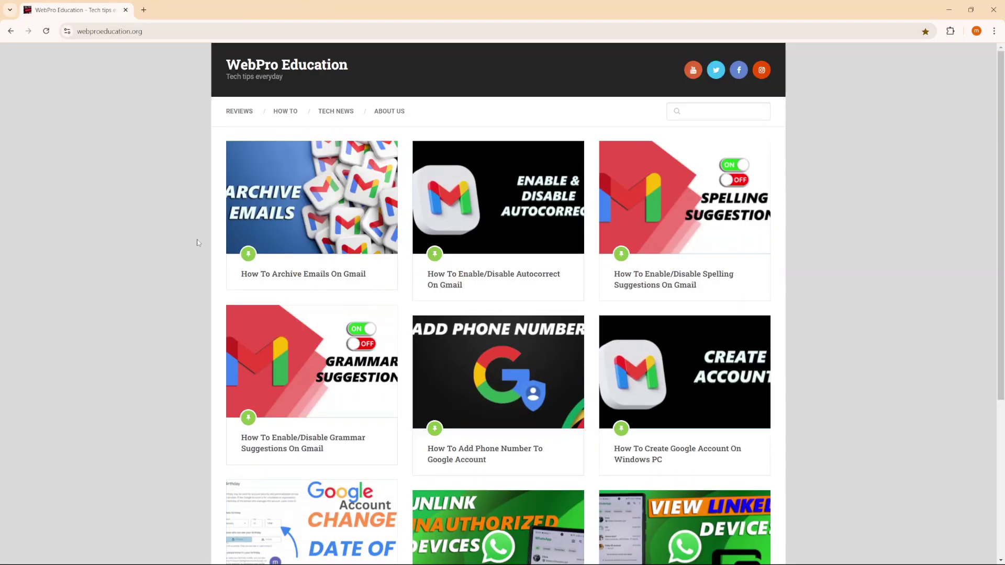
{"action": "left_click", "coordinate": [143, 10]}
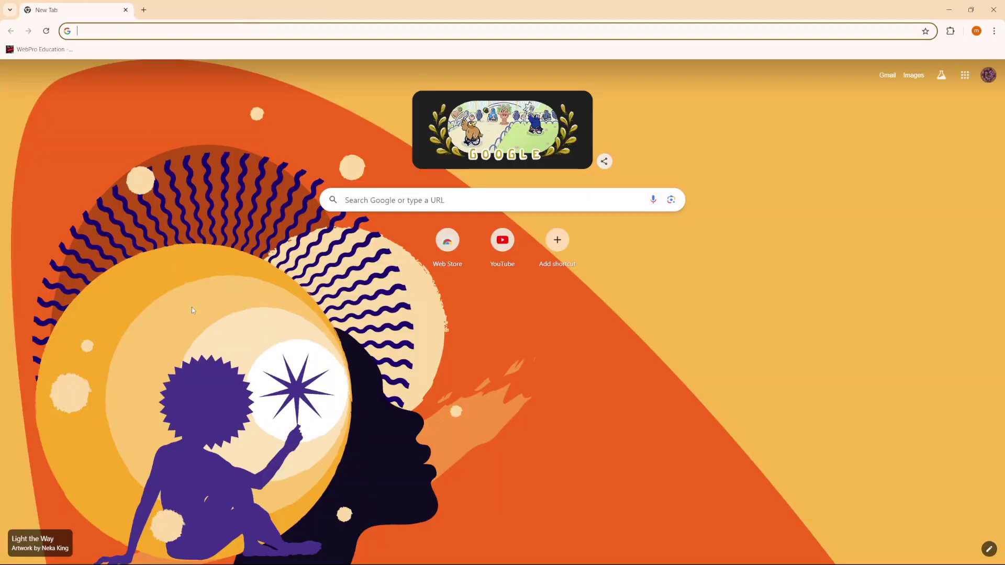